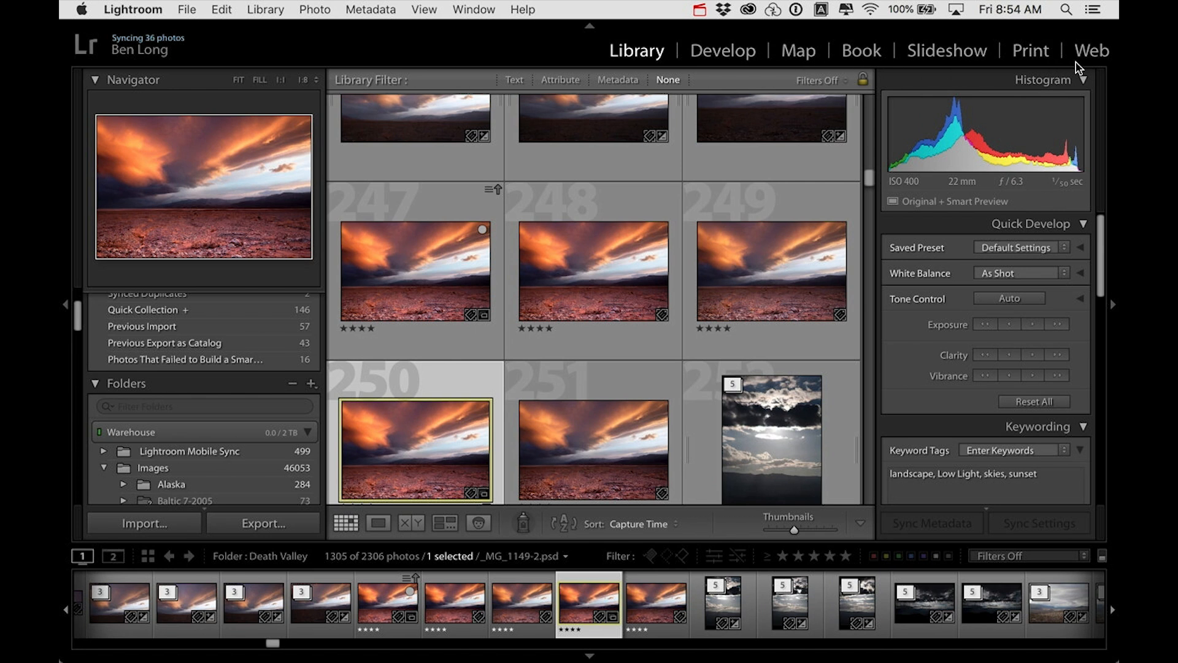
Step: Review the list of available modules, and narrow the panel column that holds the Histogram and Quick Develop
left_click(488, 10)
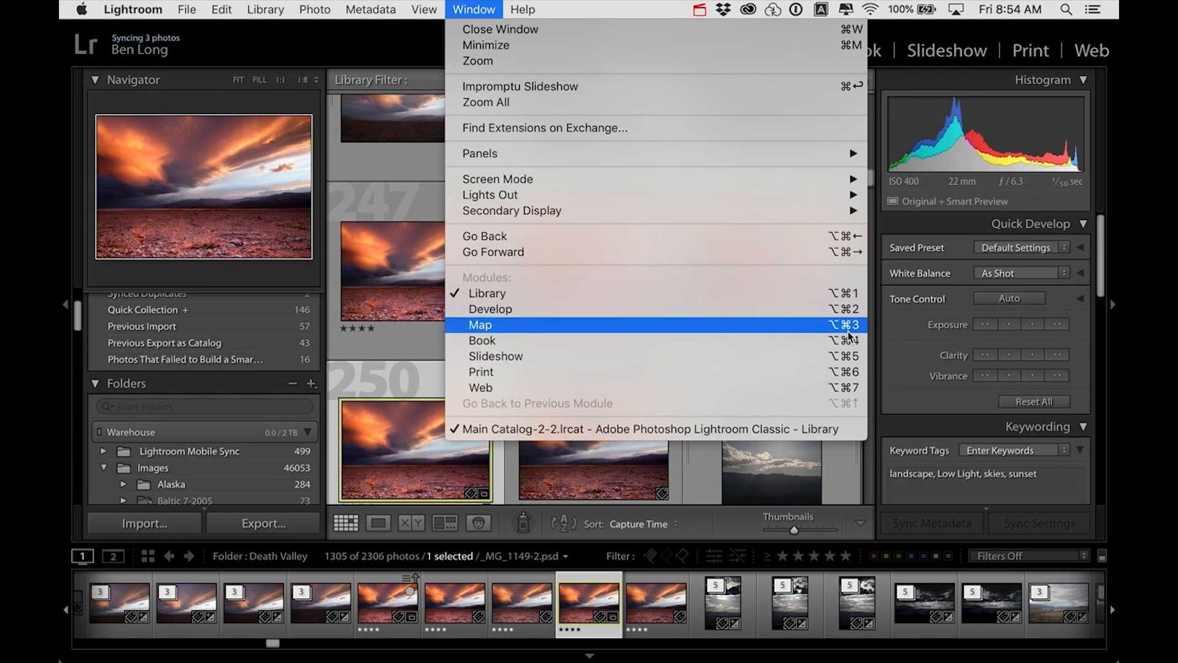
left_click(895, 229)
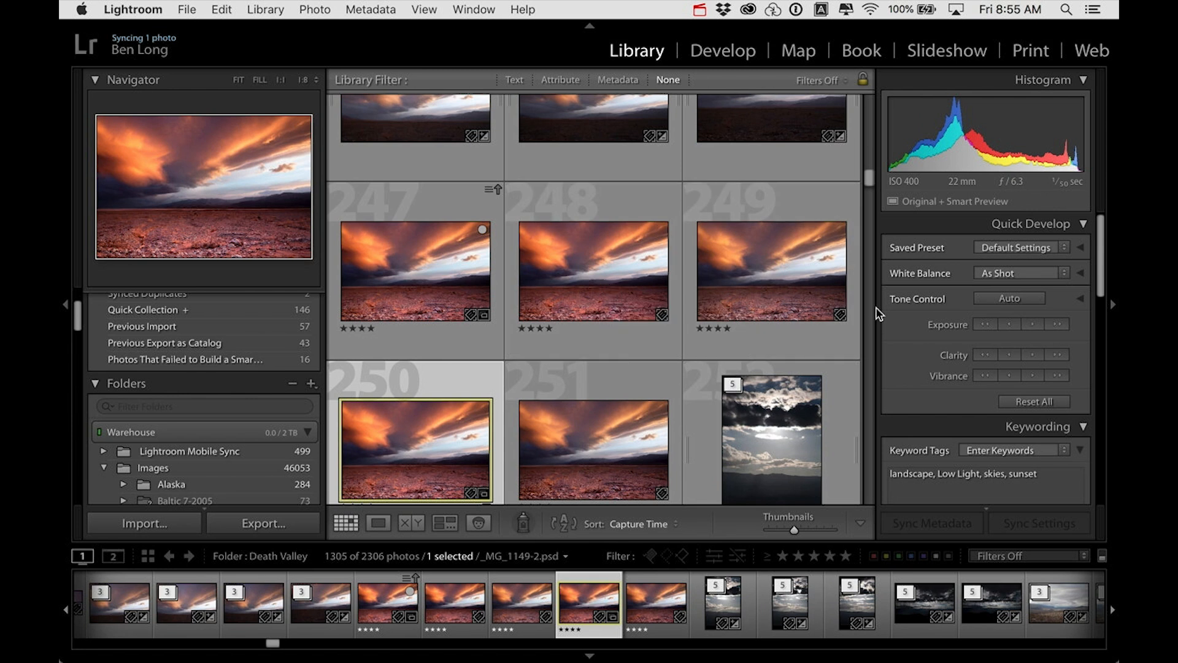
left_click_drag(879, 313, 900, 313)
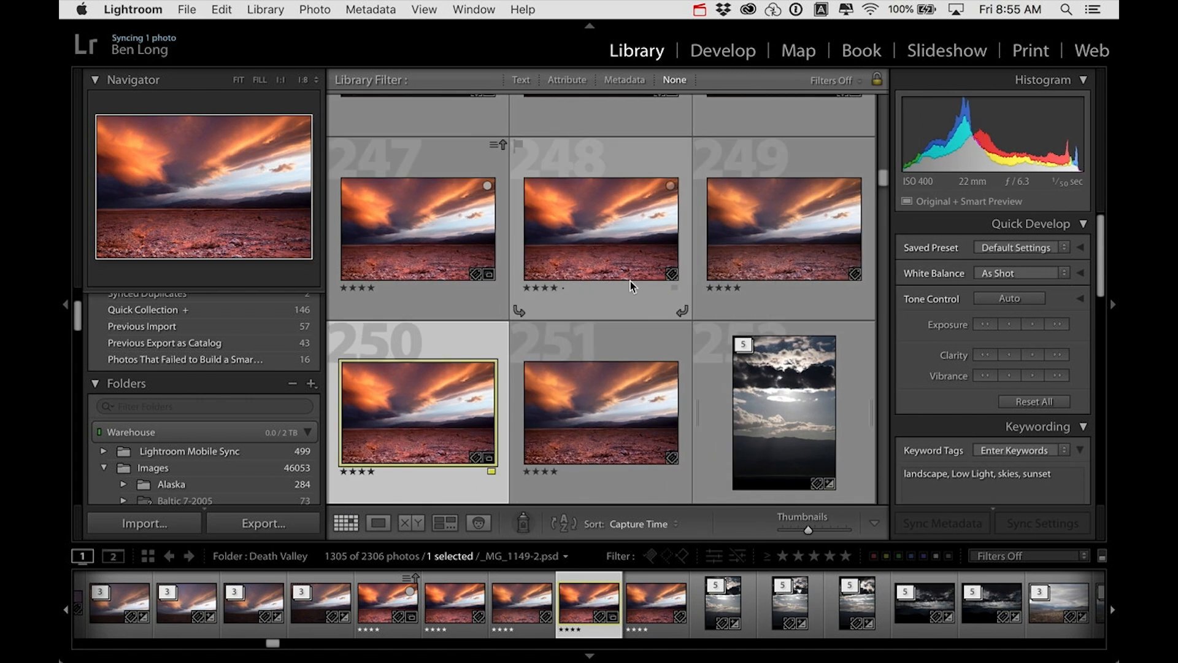
Step: Hide the panel column with the Navigator and Folders, reveal it temporarily, and restore it permanently
left_click(68, 311)
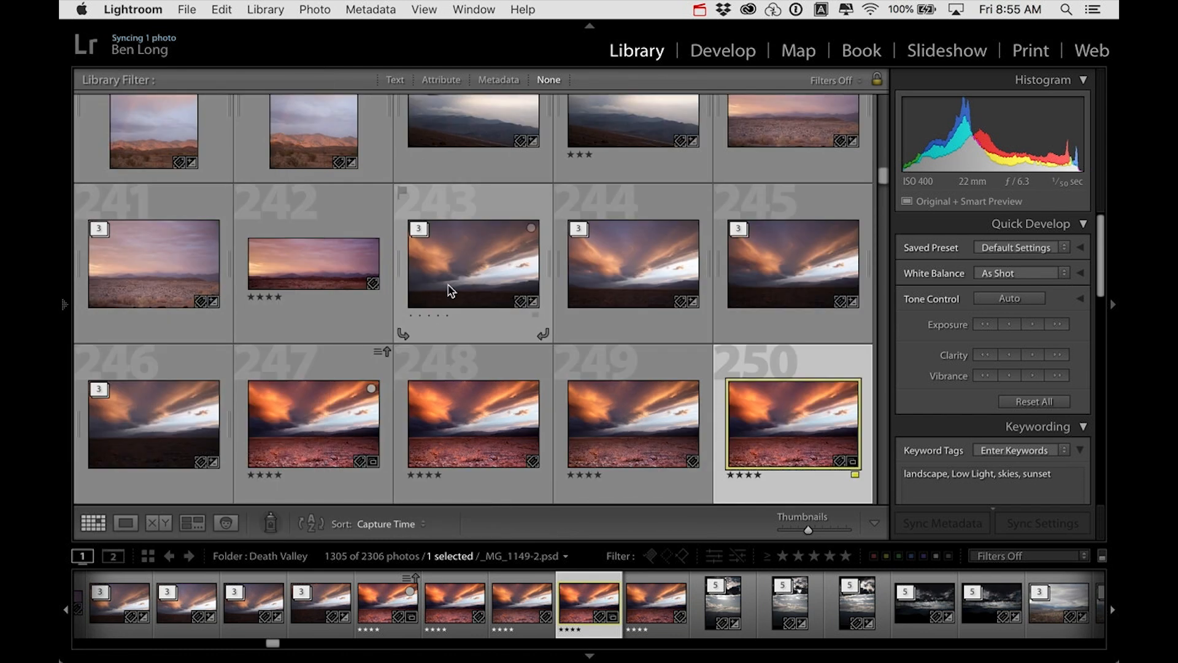
mouse_move(63, 305)
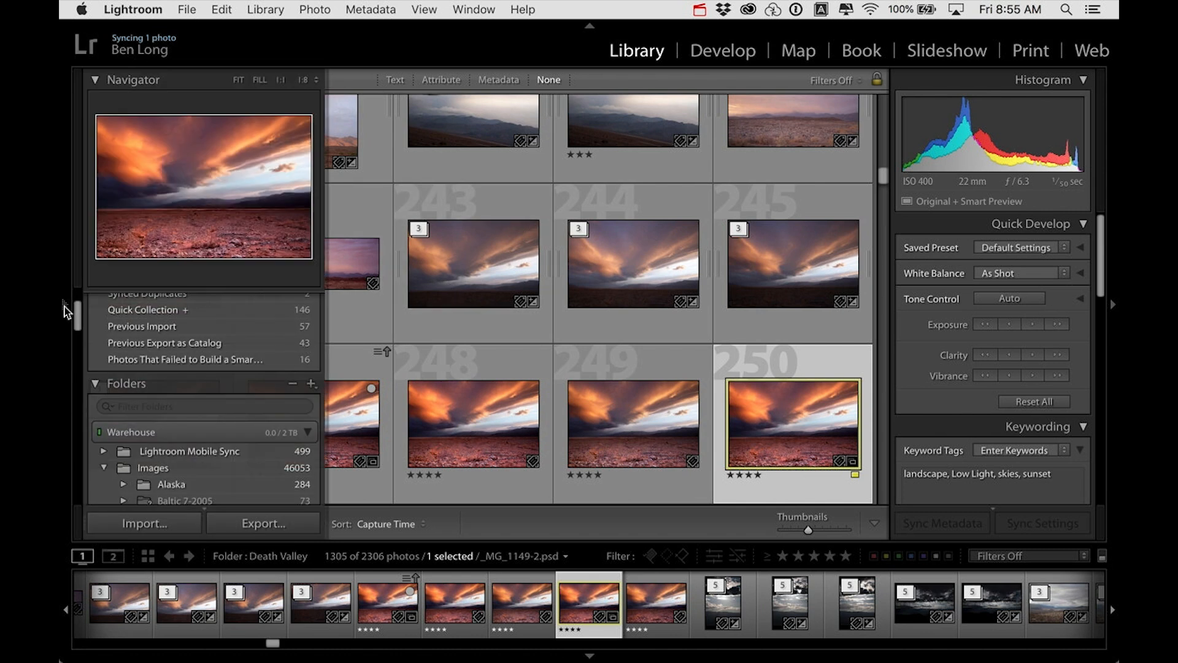
left_click(67, 311)
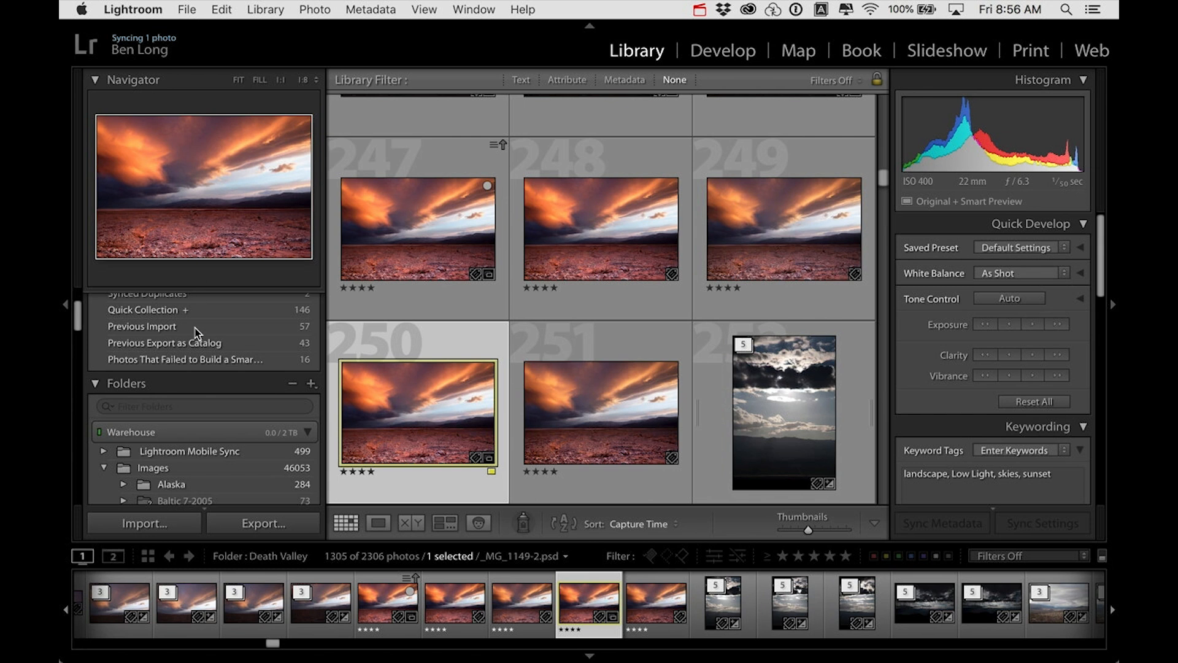
Step: Display the photos in the California folder, and switch the grid to the Death Valley folder
left_click_drag(79, 319, 80, 301)
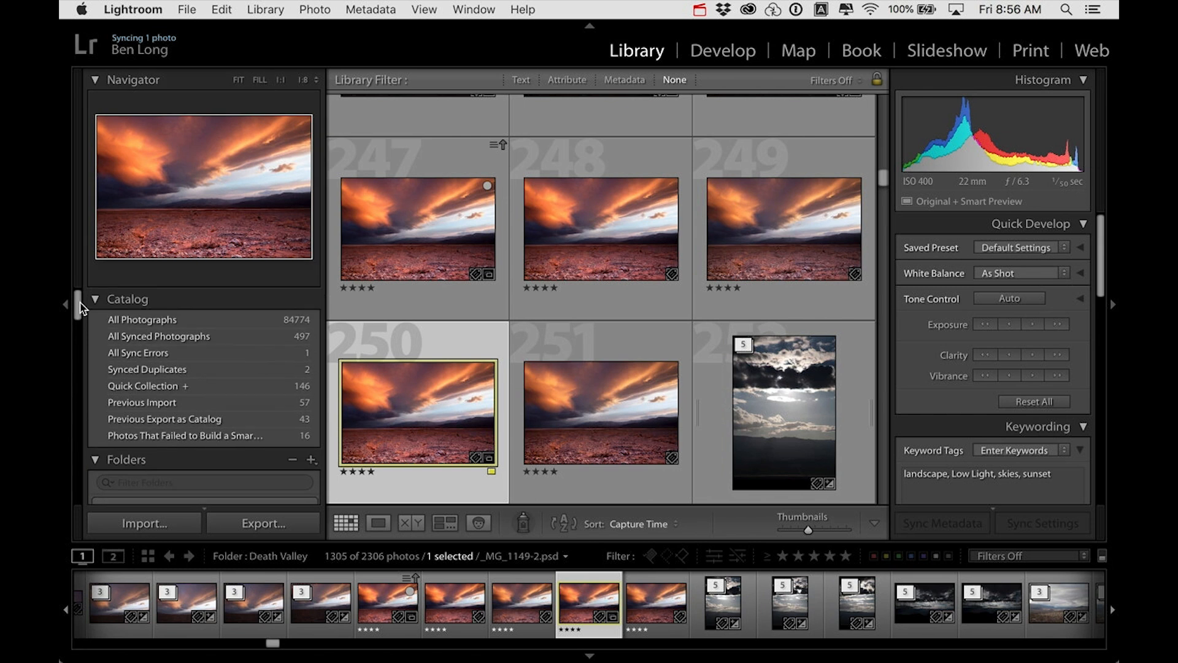
scroll(128, 374, "down", 5)
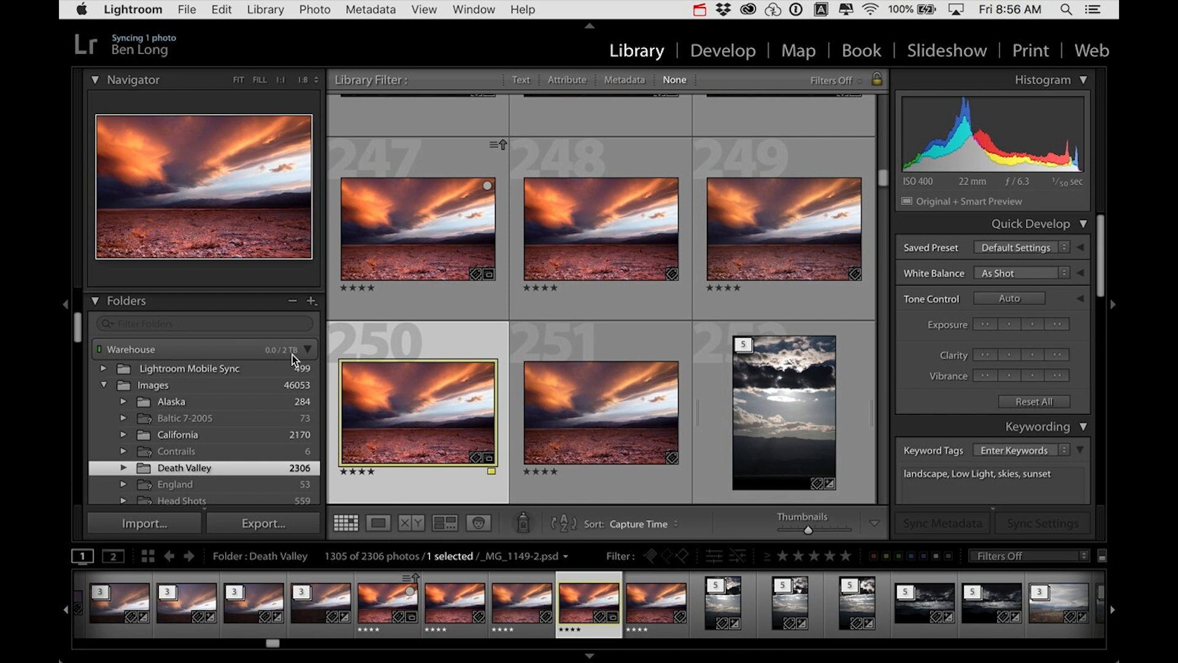
mouse_move(292, 354)
left_click(179, 434)
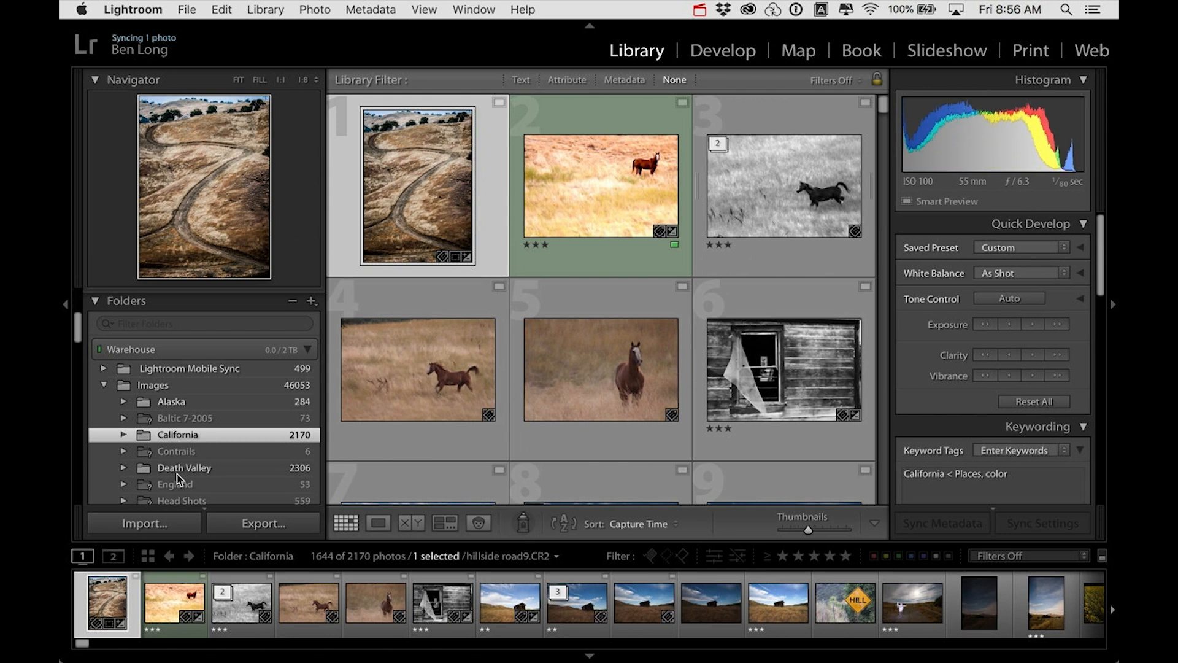
left_click(177, 470)
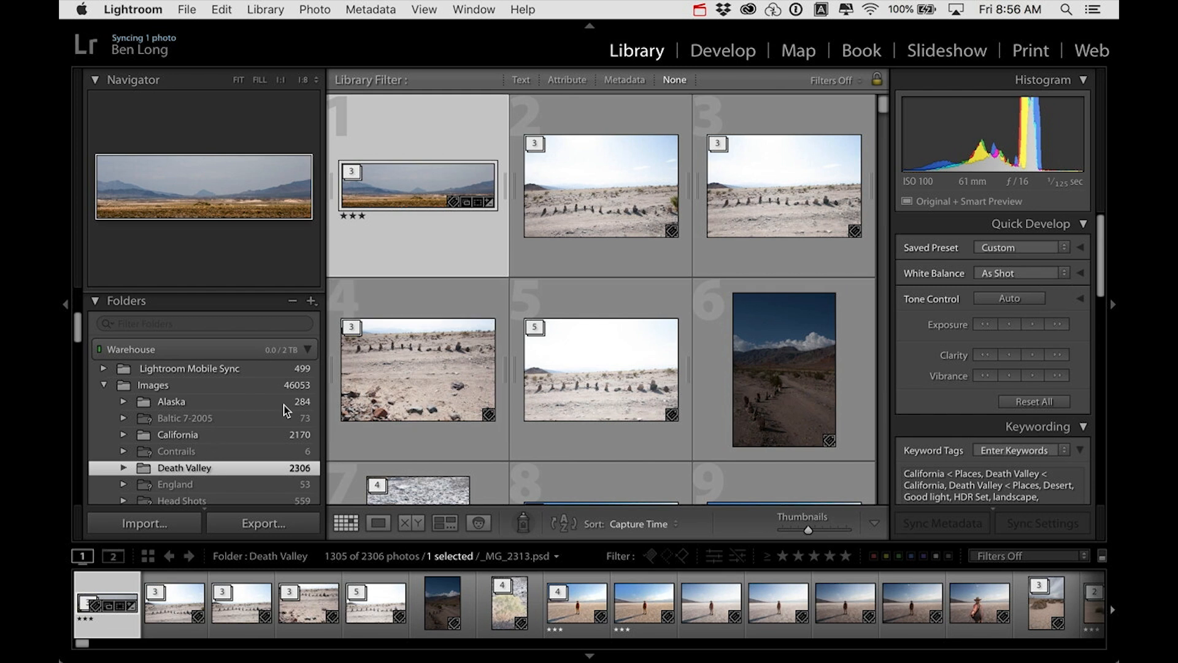
Step: Browse the Death Valley photos and reduce the grid thumbnail size to fit four photos per row
mouse_move(349, 405)
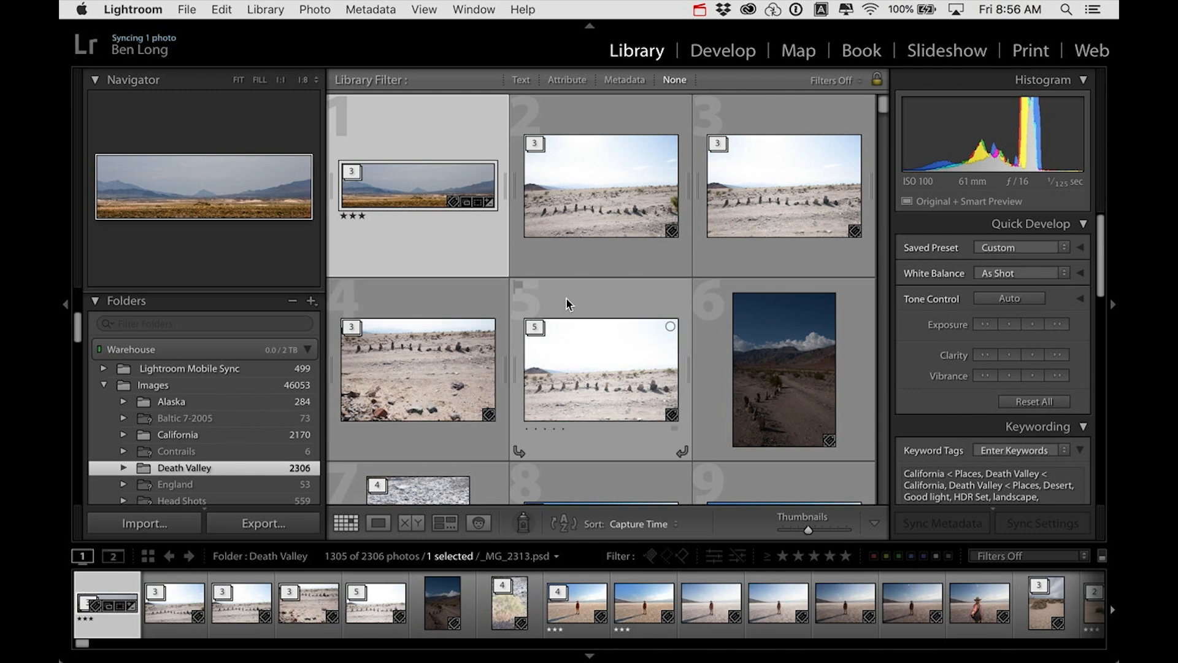
scroll(565, 297, "down", 3)
scroll(566, 297, "up", 3)
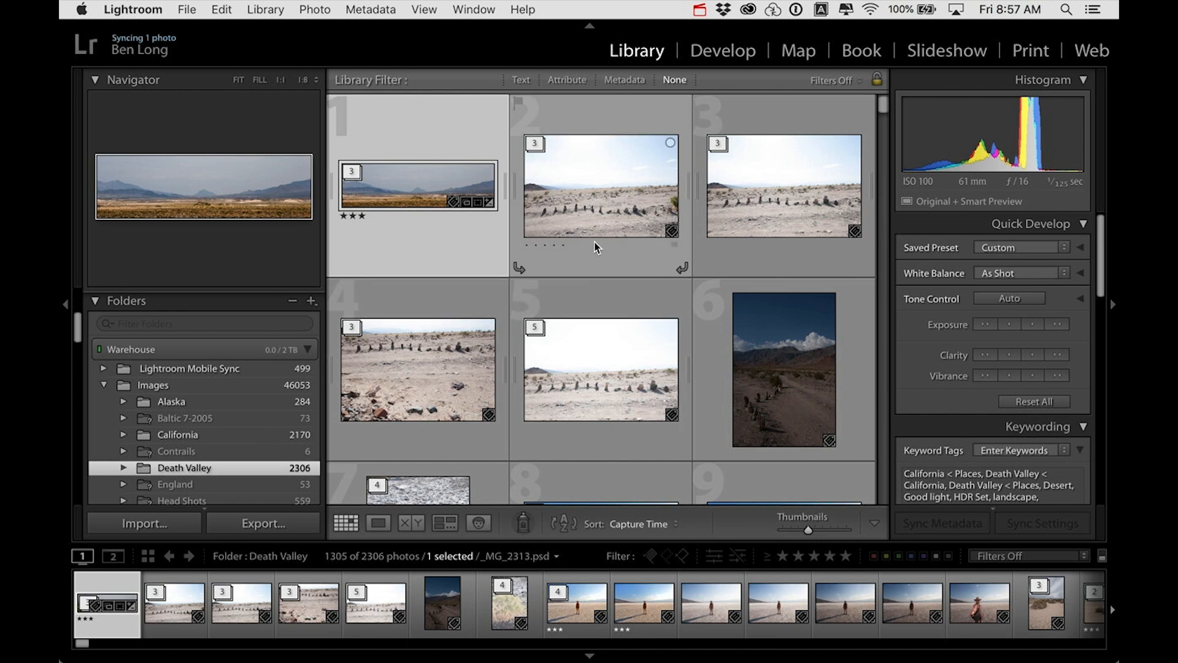
scroll(594, 247, "down", 10)
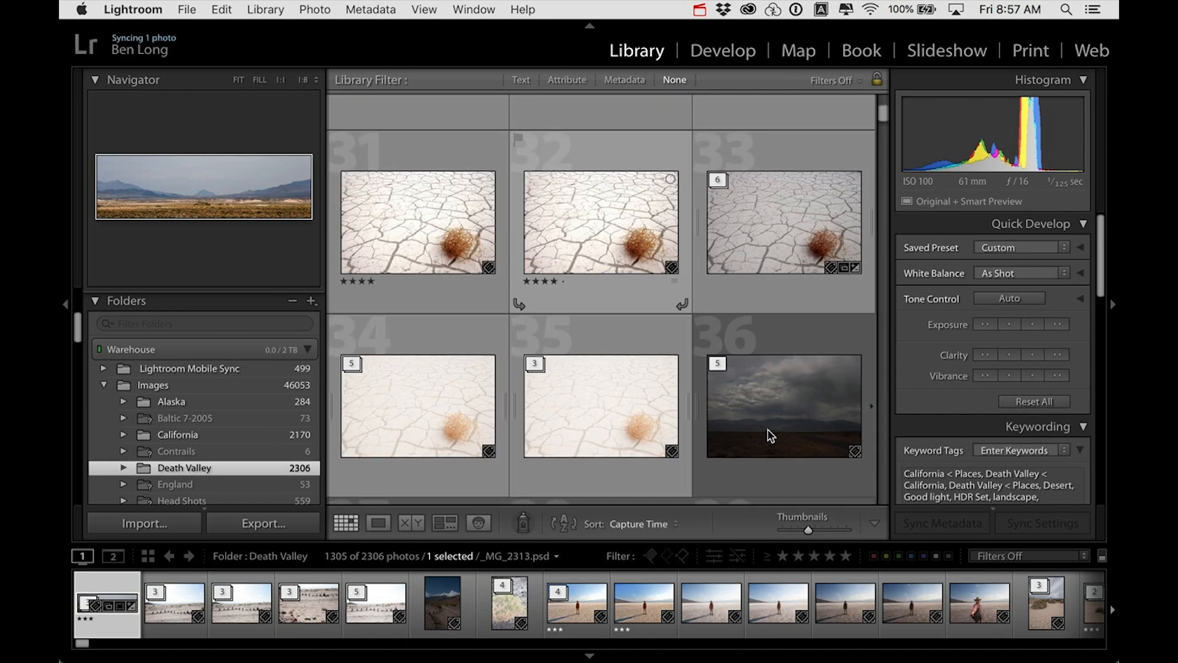
mouse_move(808, 529)
left_mouse_down()
mouse_move(823, 531)
mouse_move(802, 530)
left_mouse_up()
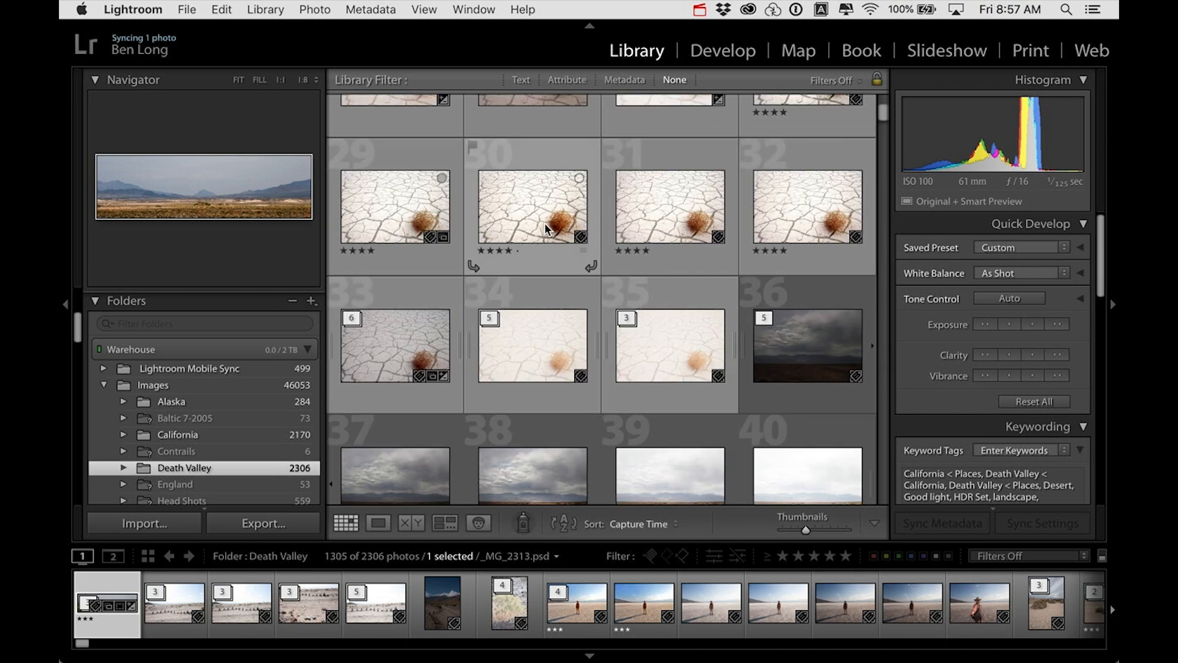
Step: Select the tumbleweed-1.psd photo in the grid and examine its keywords, metadata fields and the available metadata views
left_click(545, 225)
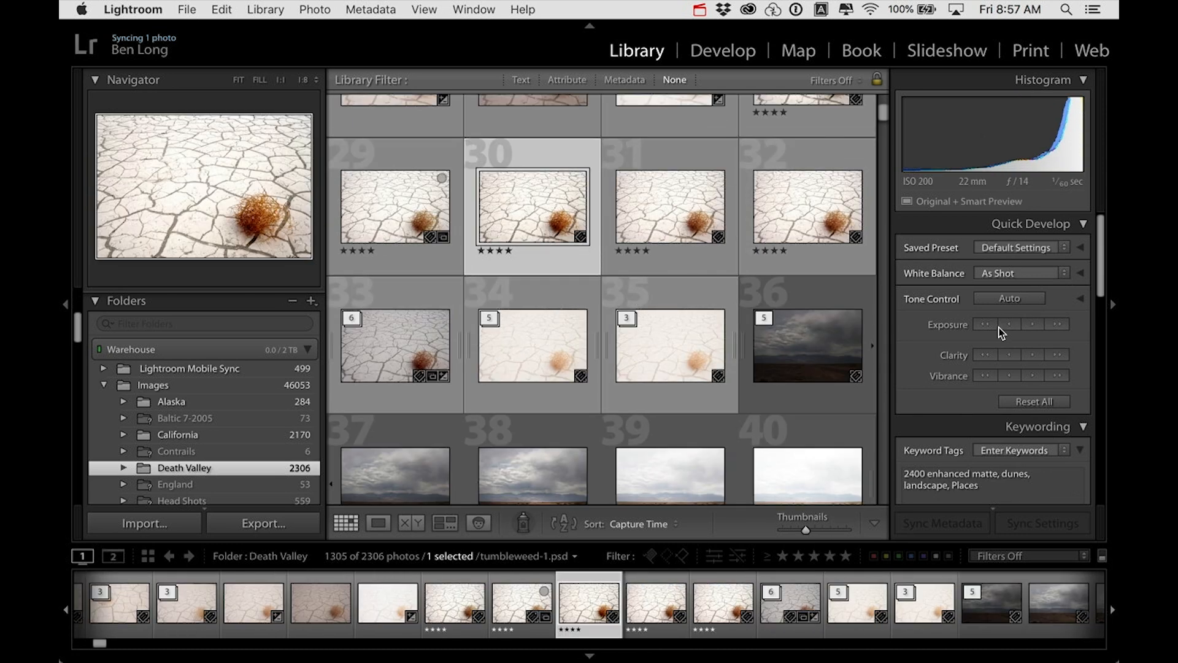
scroll(1000, 330, "down", 5)
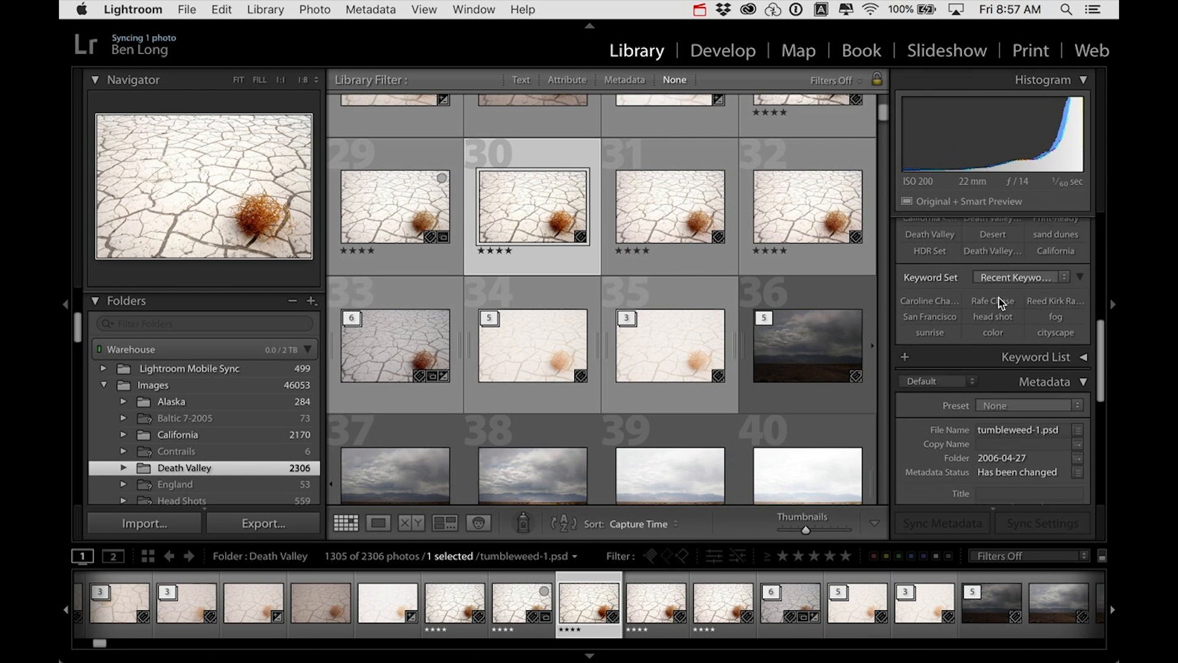
scroll(1001, 307, "down", 3)
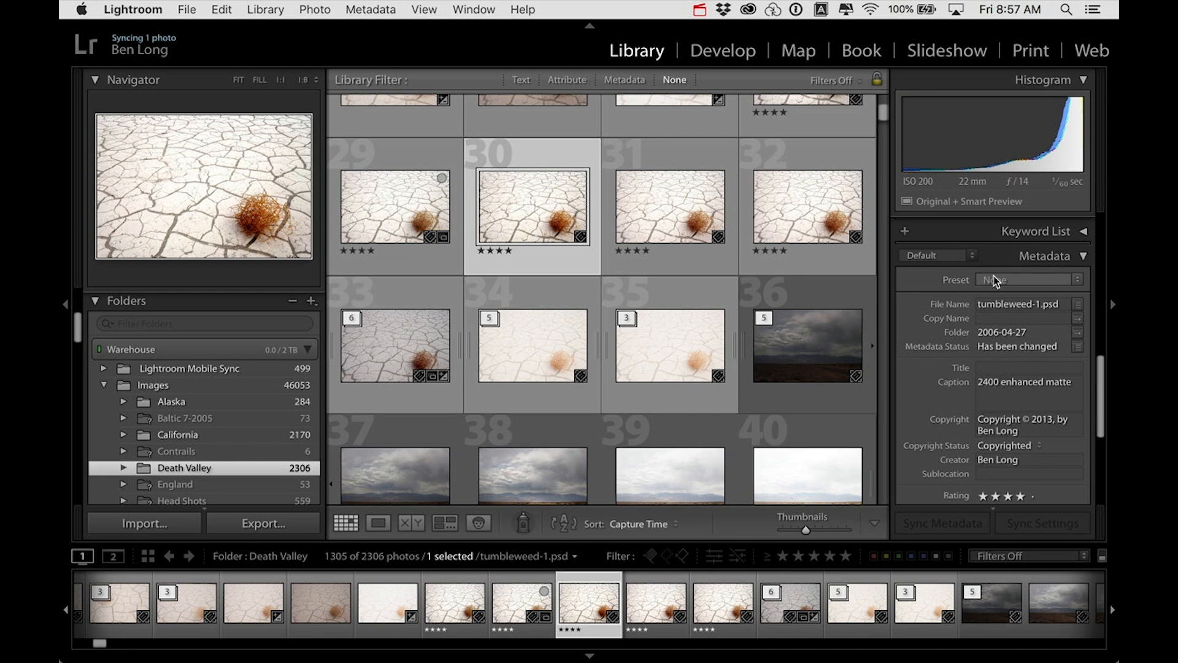
left_click(973, 255)
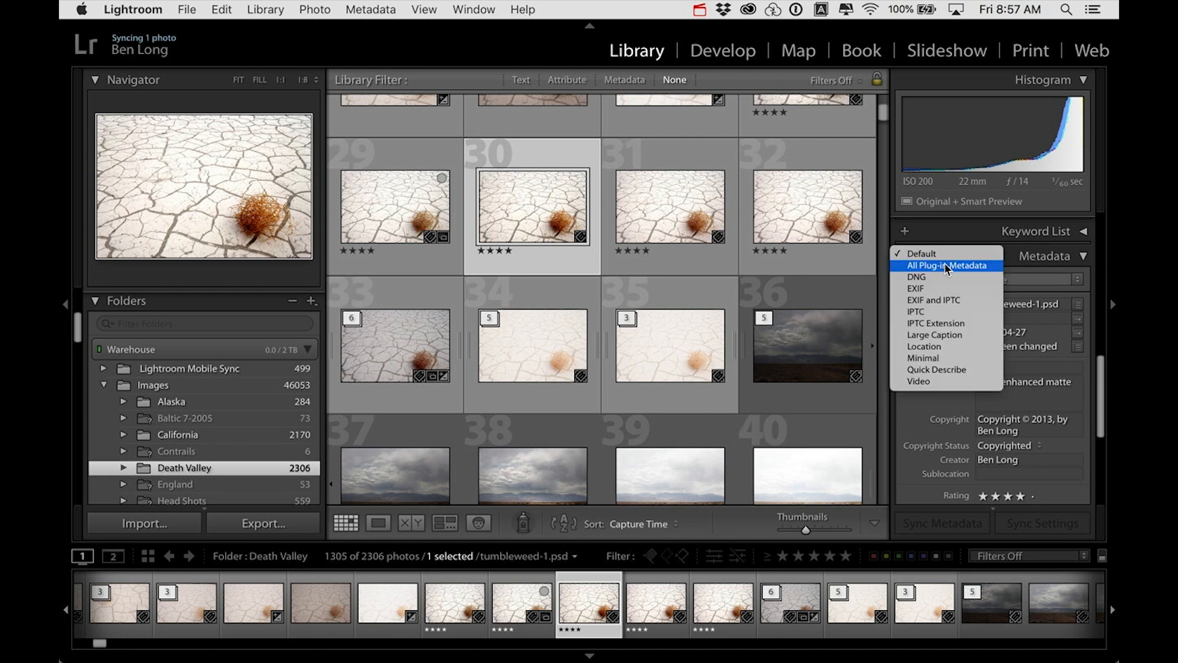
left_click(1028, 265)
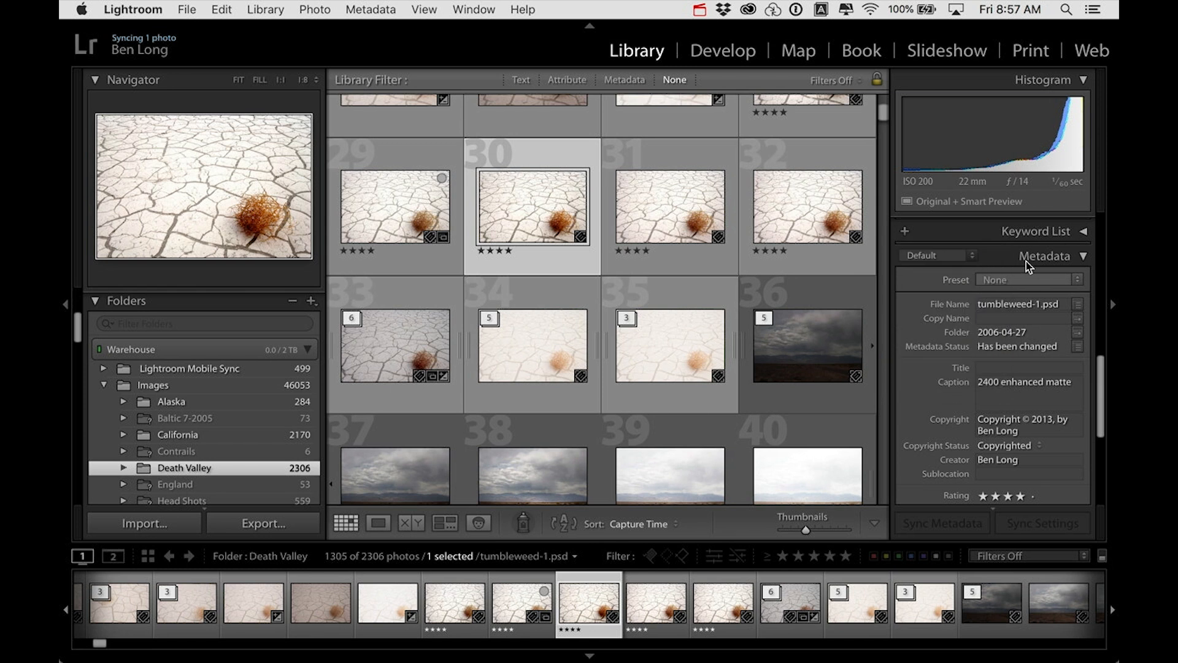
scroll(1013, 263, "up", 8)
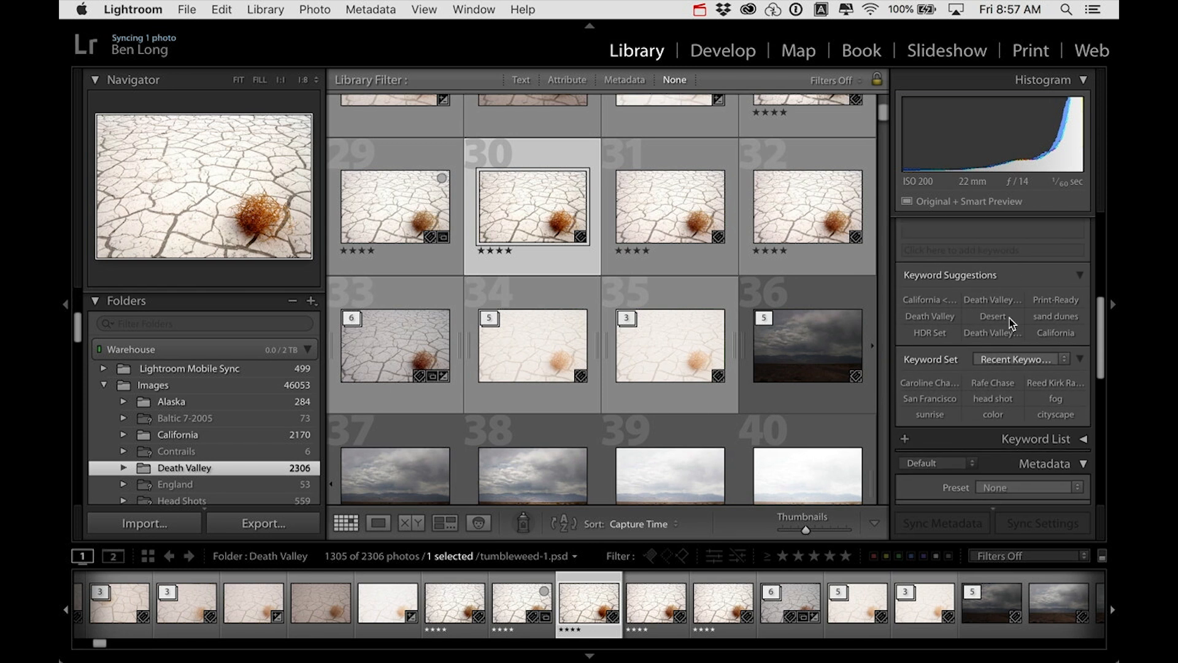
scroll(1011, 320, "up", 5)
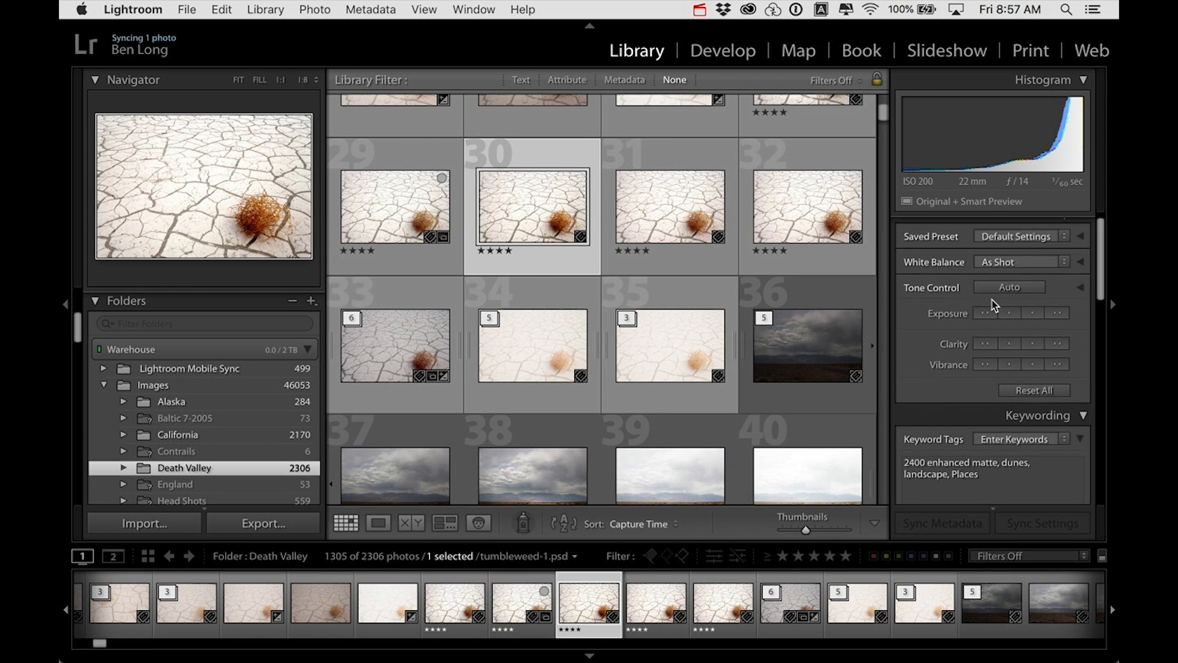
scroll(992, 293, "up", 2)
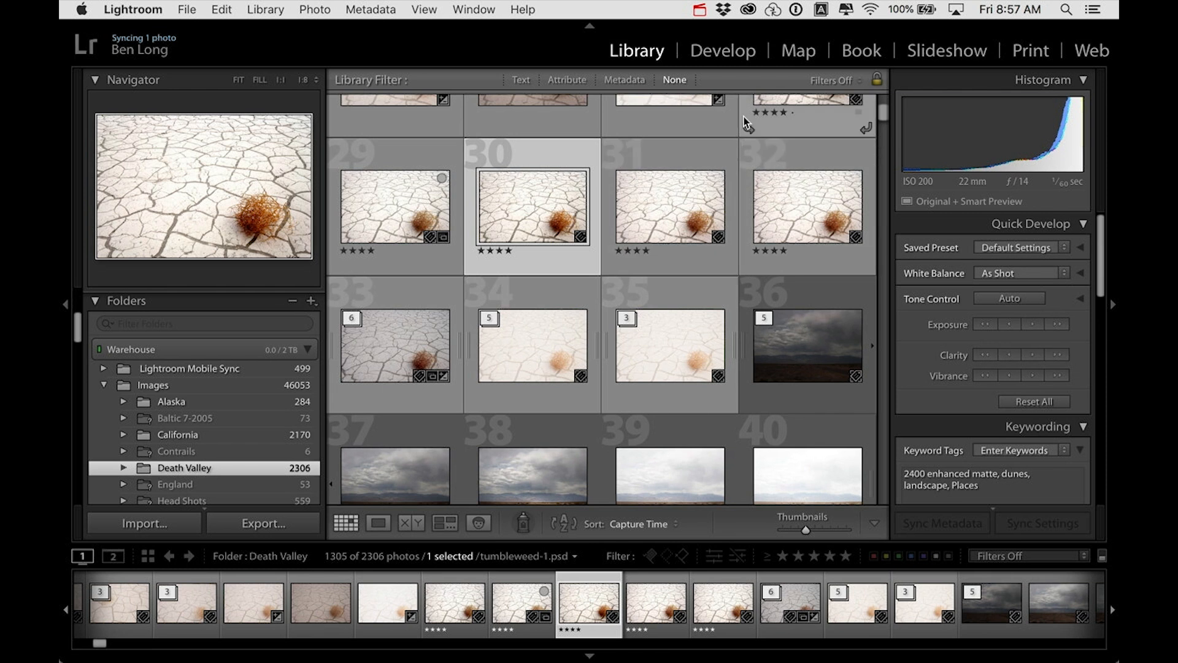
Step: Open the tumbleweed photo in the Develop module and enlarge it to fit the preview area
left_click(724, 51)
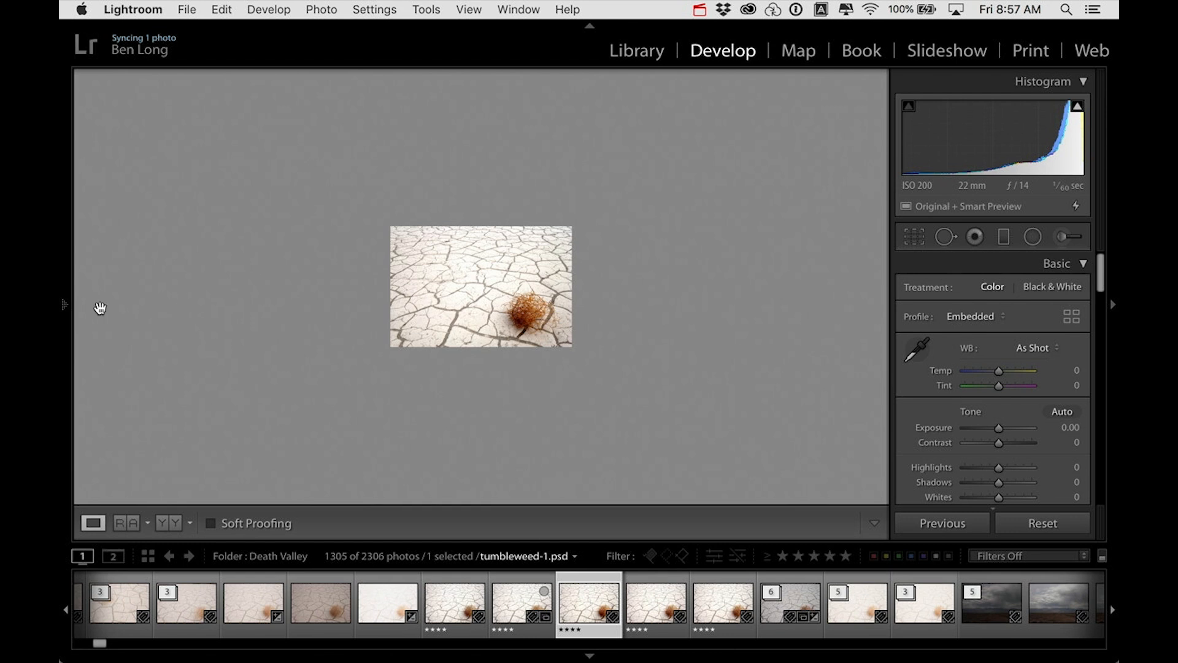
mouse_move(68, 309)
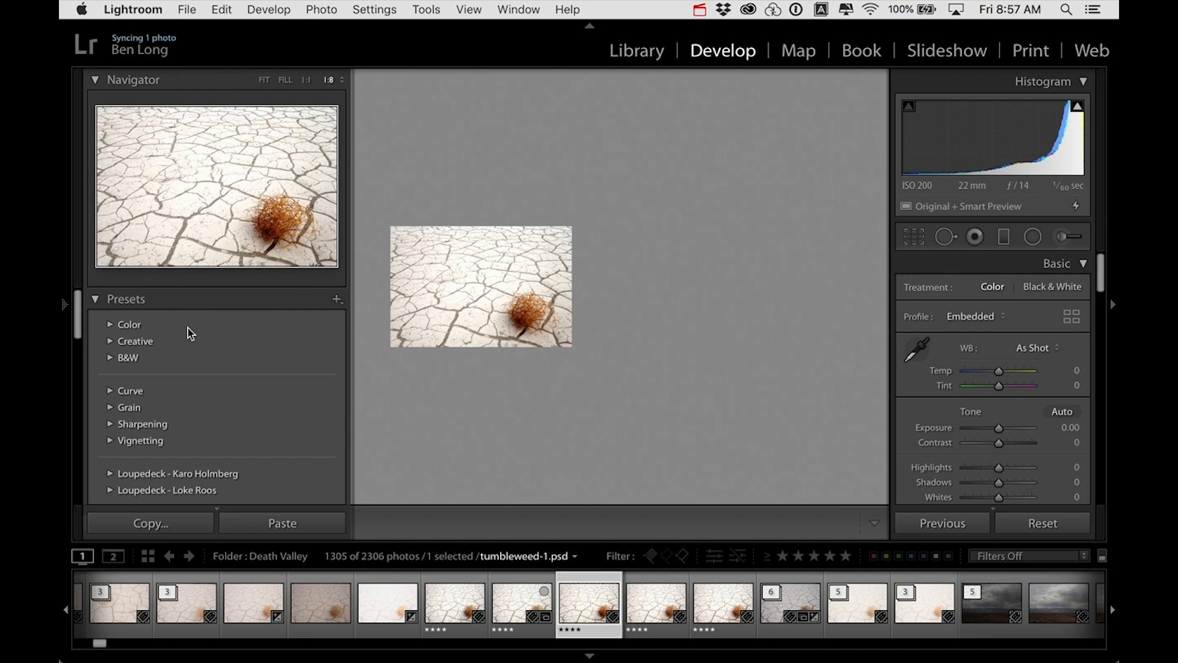
scroll(178, 332, "down", 2)
scroll(173, 331, "up", 2)
left_click(553, 301)
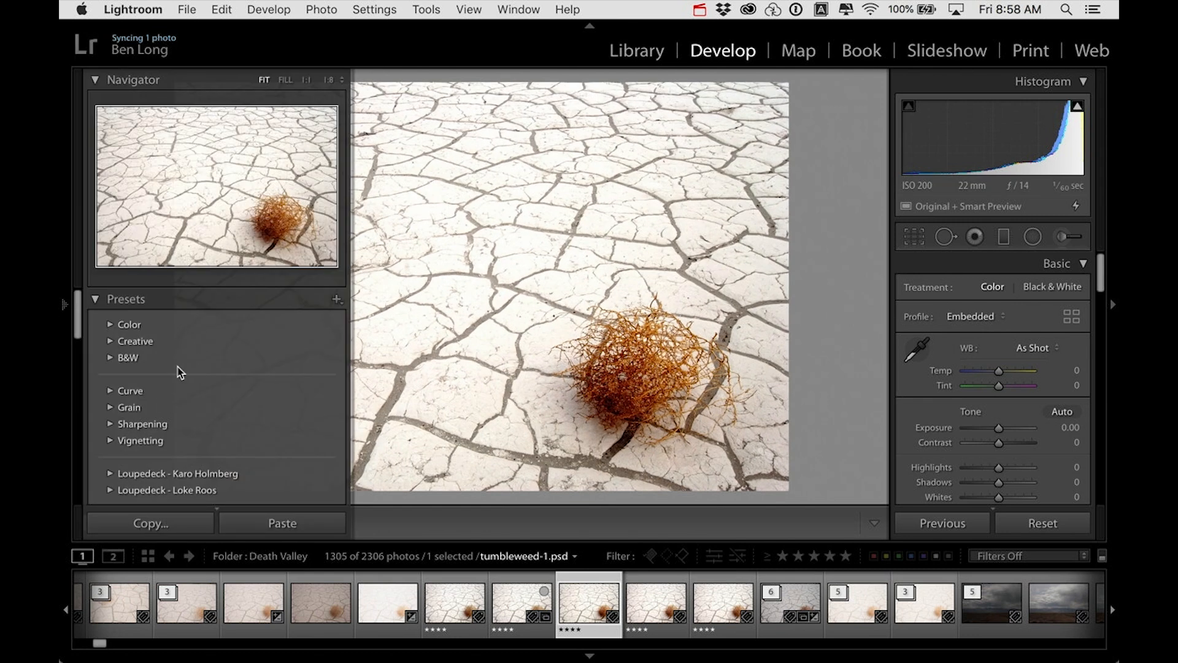
Step: Examine the Develop presets and the adjustment controls from Basic through Split Toning
scroll(179, 373, "down", 8)
scroll(180, 373, "up", 8)
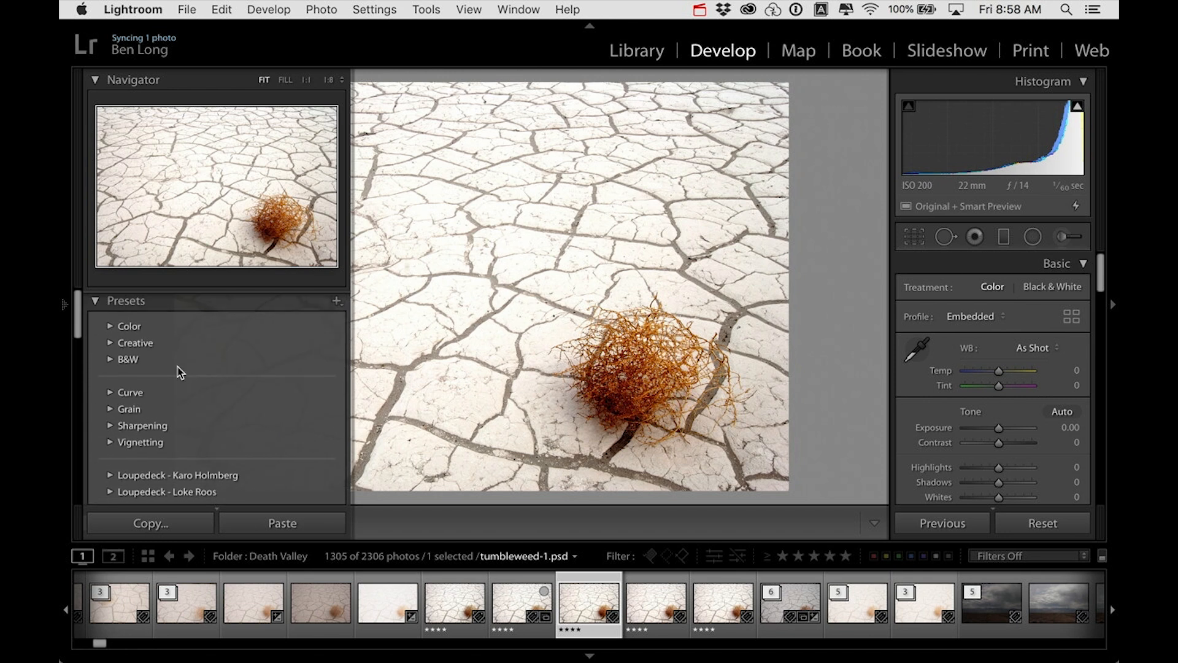
scroll(1016, 325, "down", 5)
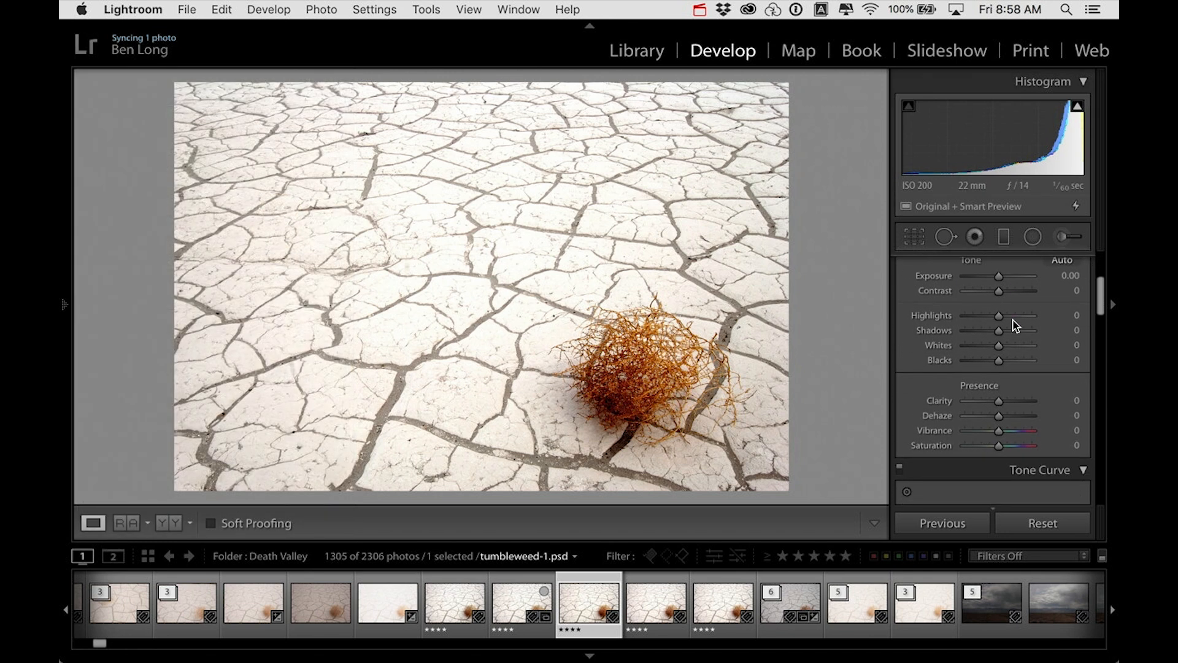
scroll(1014, 326, "down", 10)
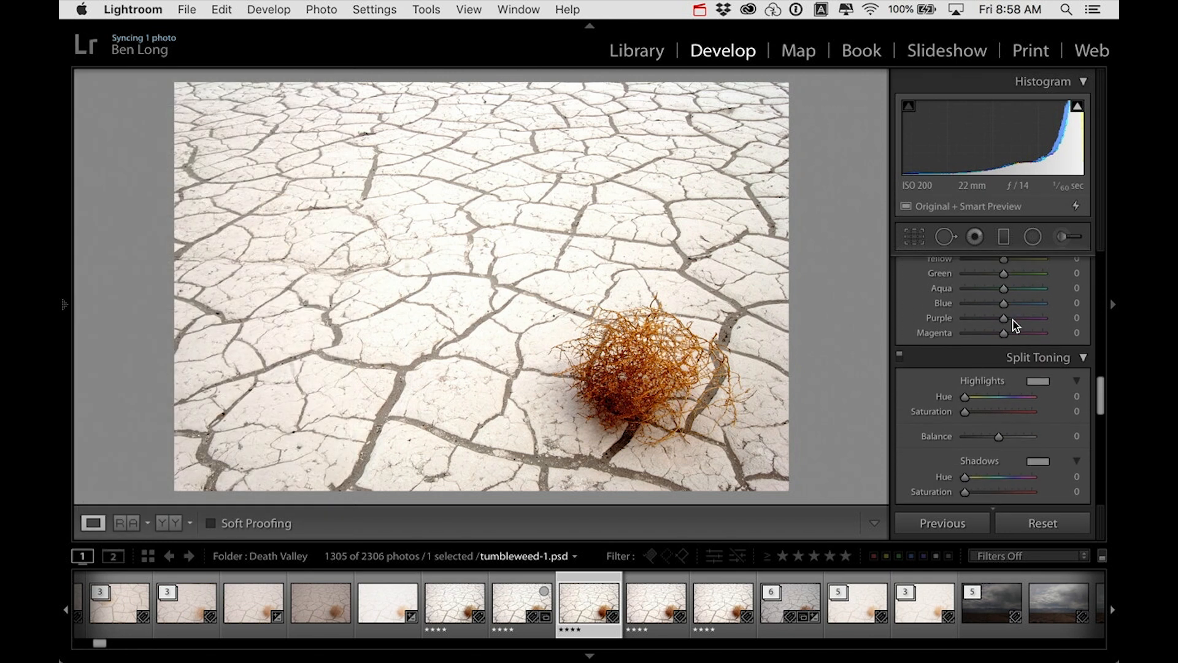
scroll(1014, 326, "up", 15)
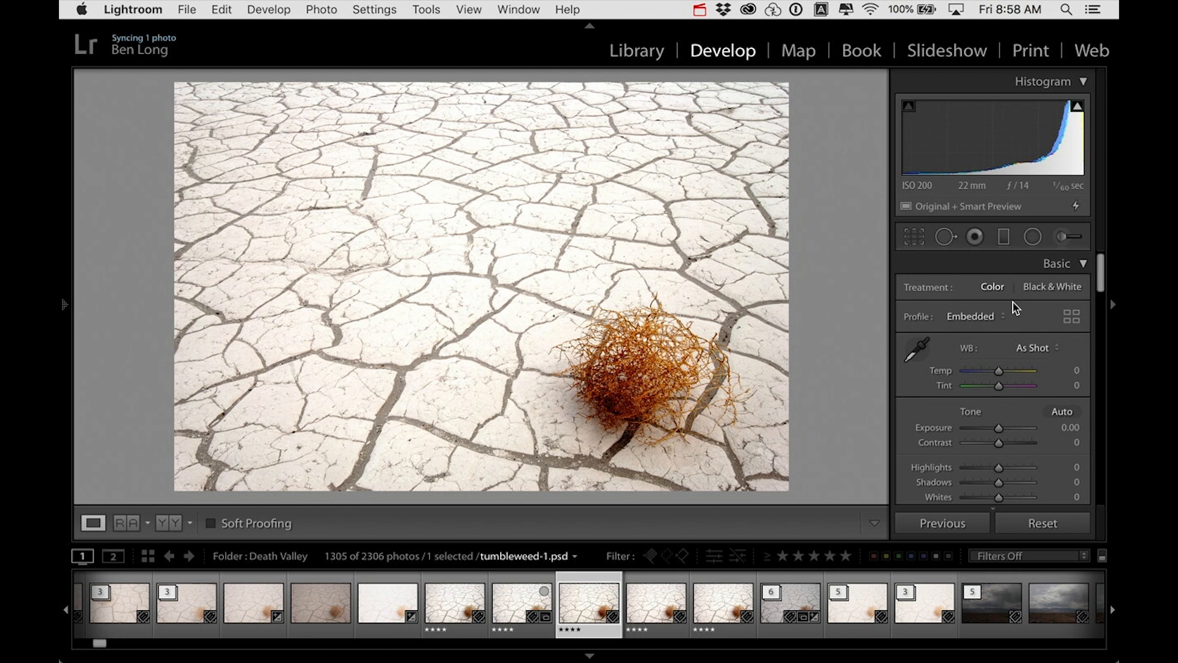
Step: Return to the Library module and show the tumbleweed photo in Loupe view
left_click(651, 52)
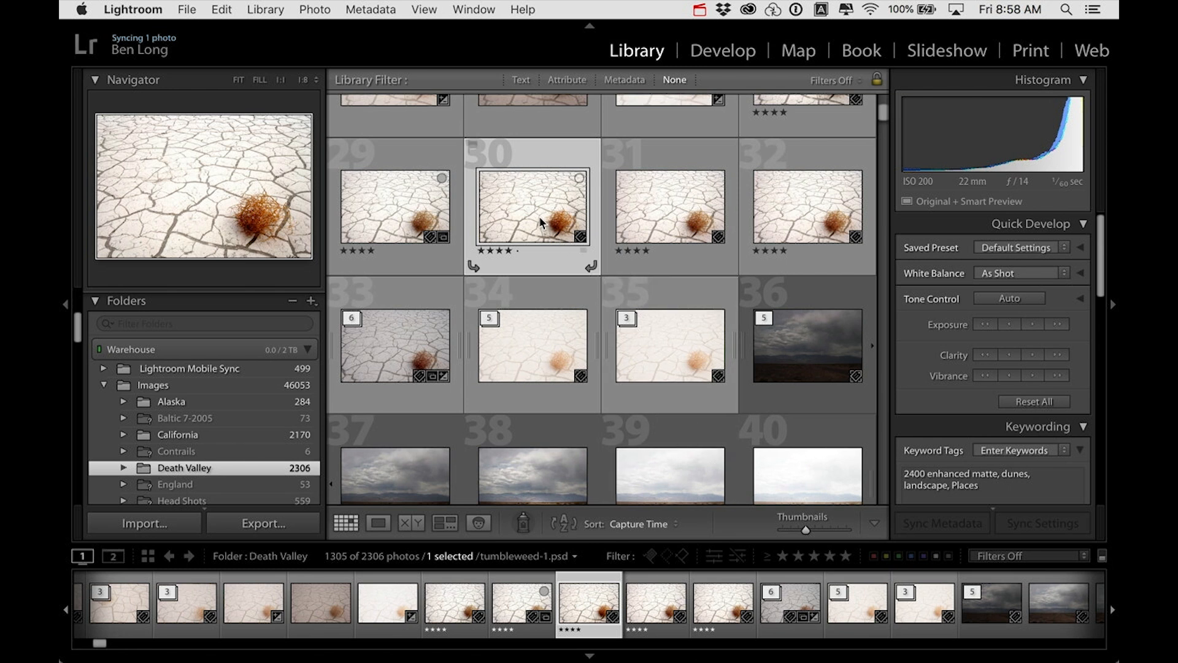
double_click(571, 205)
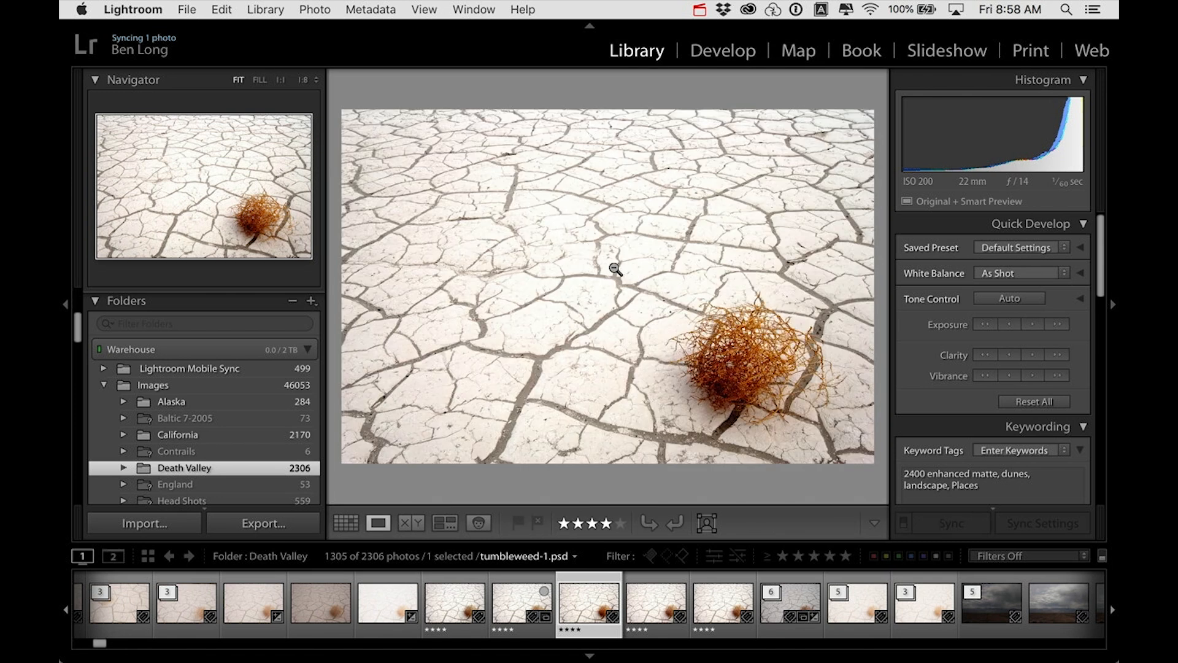